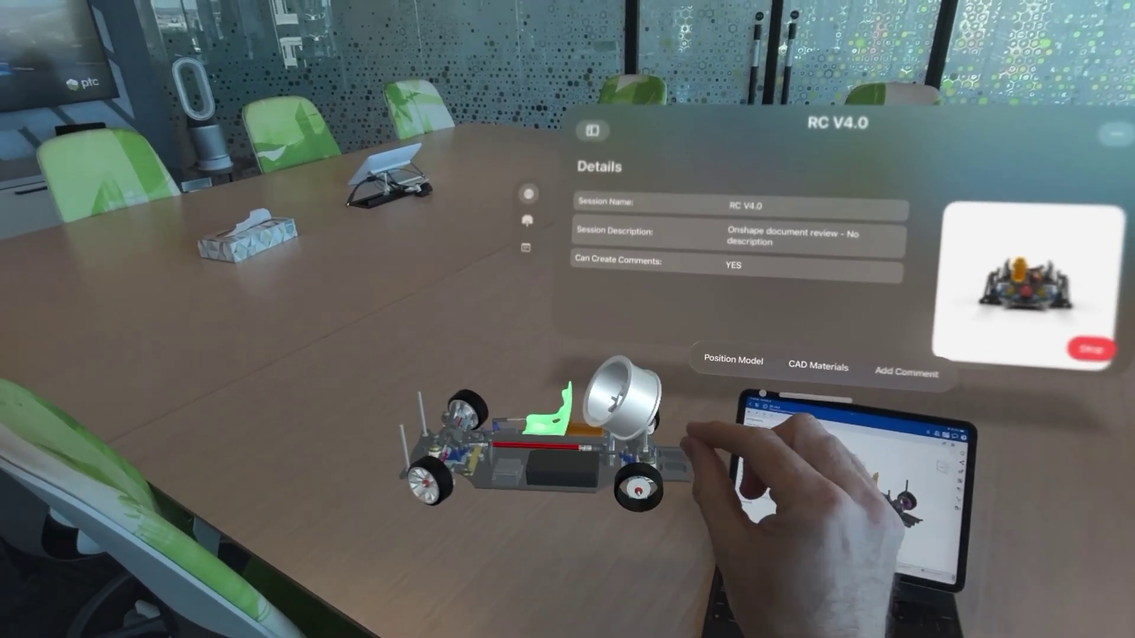
Turn the loose wheel, lower it beside the car and snap it onto the front-right axle
drag(640, 430, 710, 470)
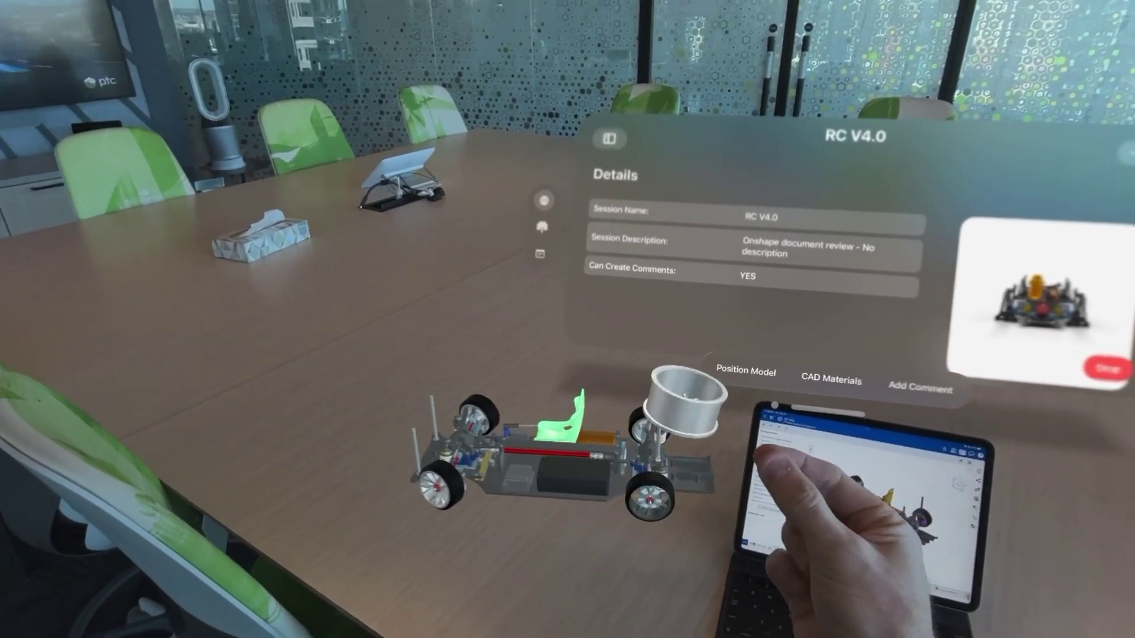
drag(780, 505, 737, 483)
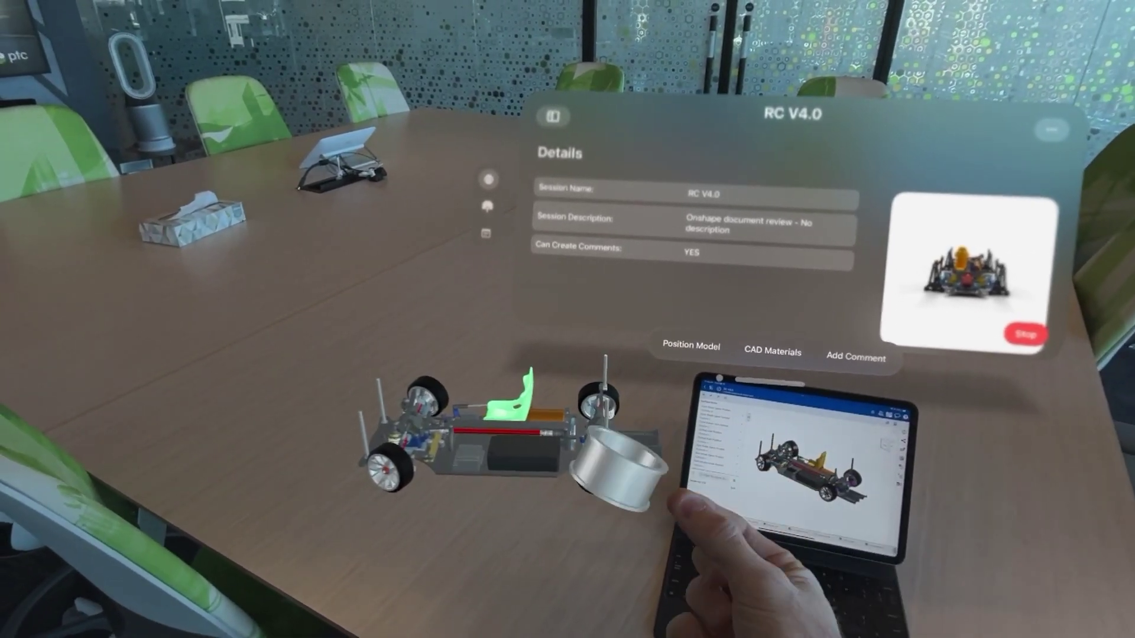
drag(678, 506, 657, 541)
drag(666, 497, 652, 483)
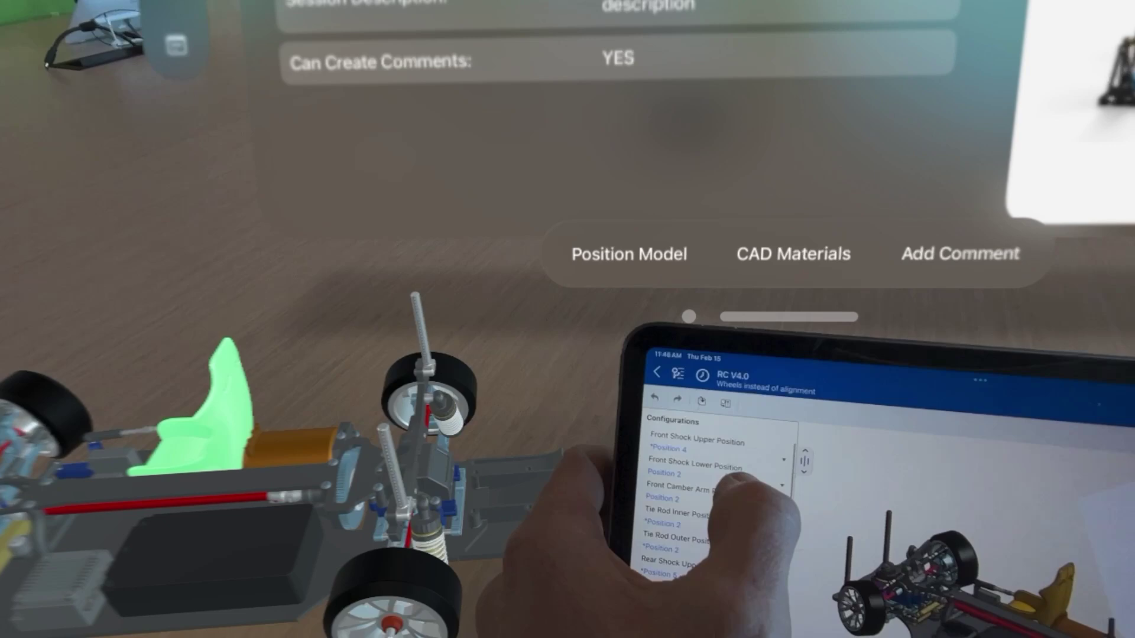
Set Front Shock Upper Position to Position 1 and check the Front Shock Lower Position options
click(656, 452)
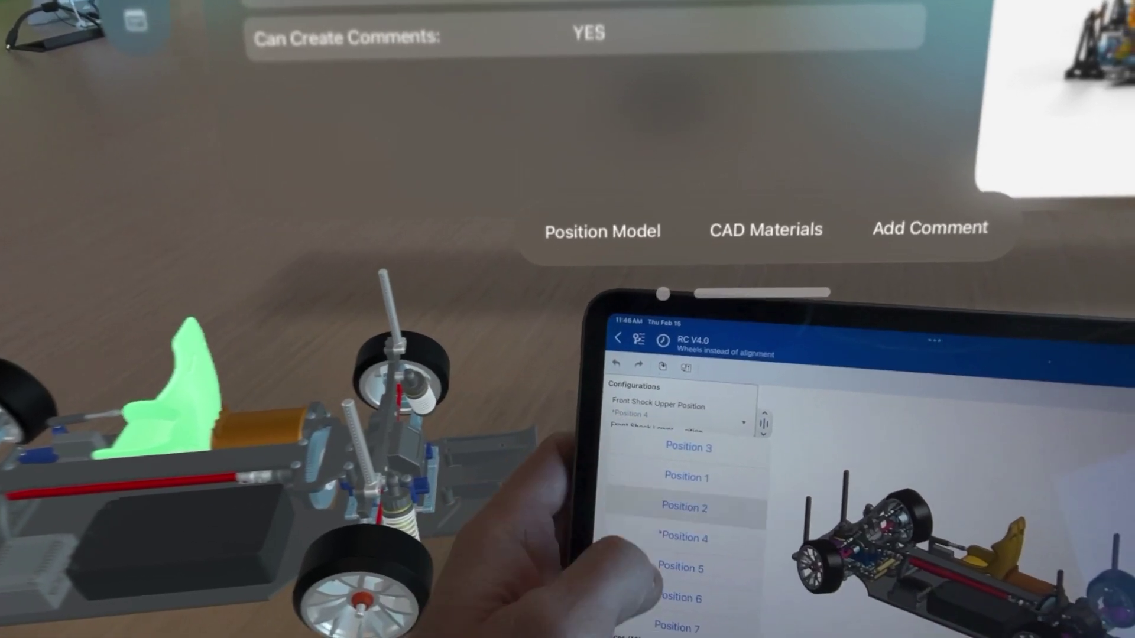
click(683, 466)
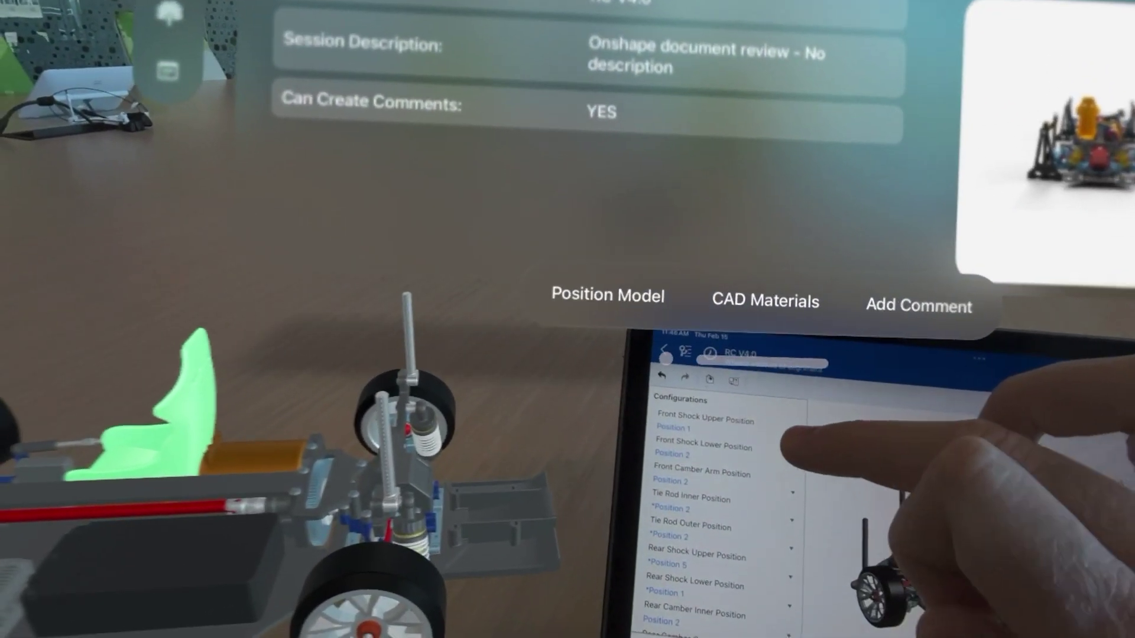
click(754, 416)
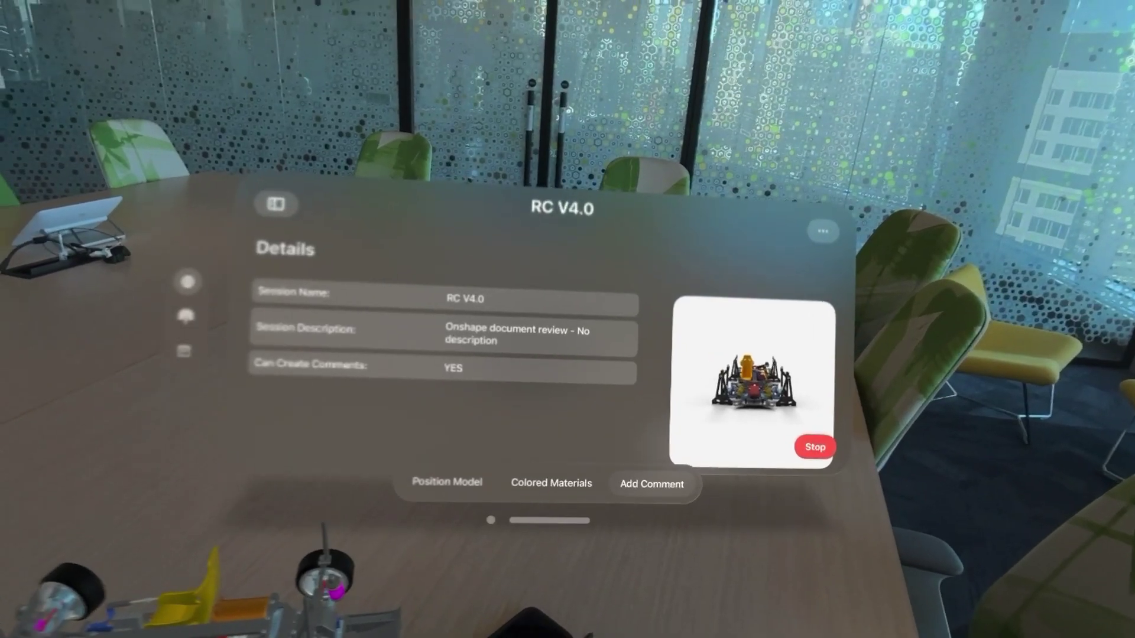
Add the comment 'I think will go for position number one' without Racing Seat, then view it on the iPad
click(647, 467)
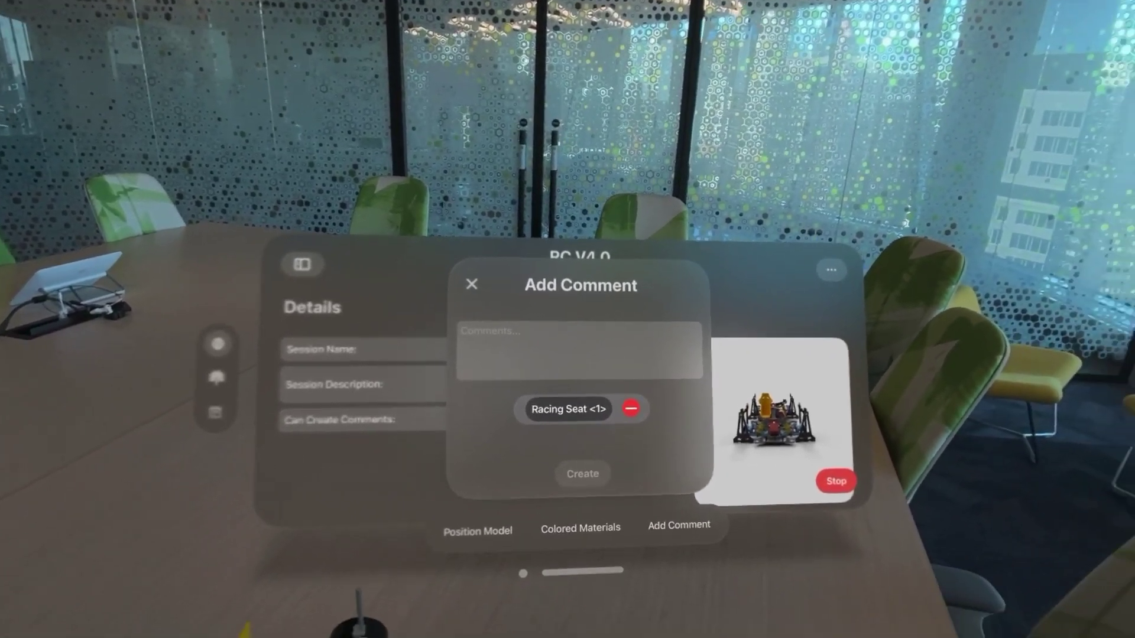
click(632, 410)
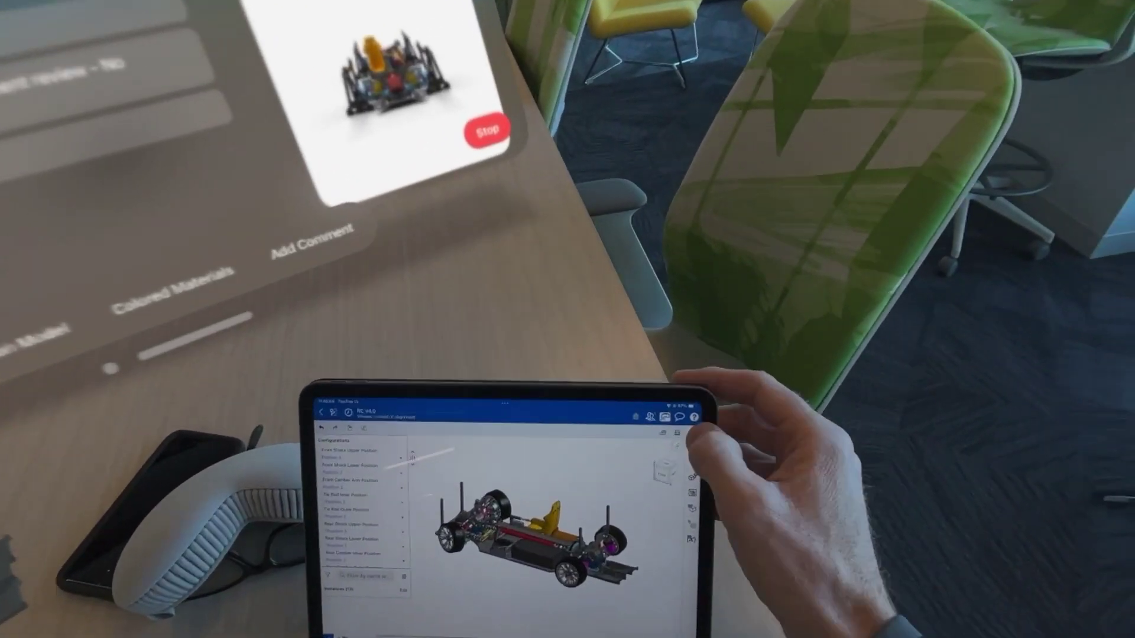
click(741, 452)
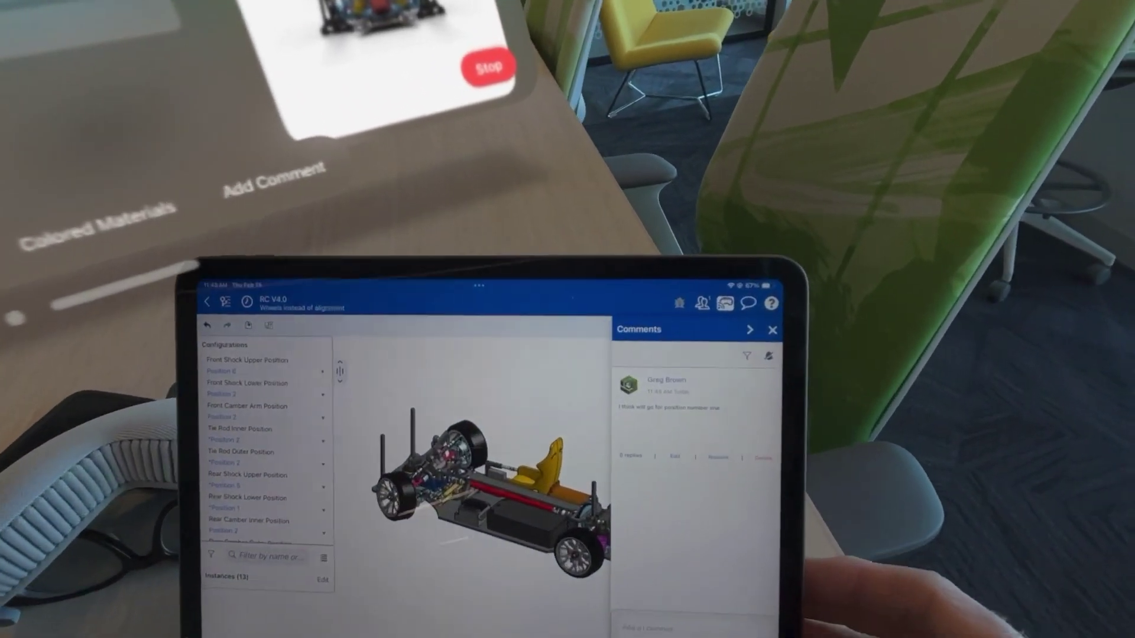